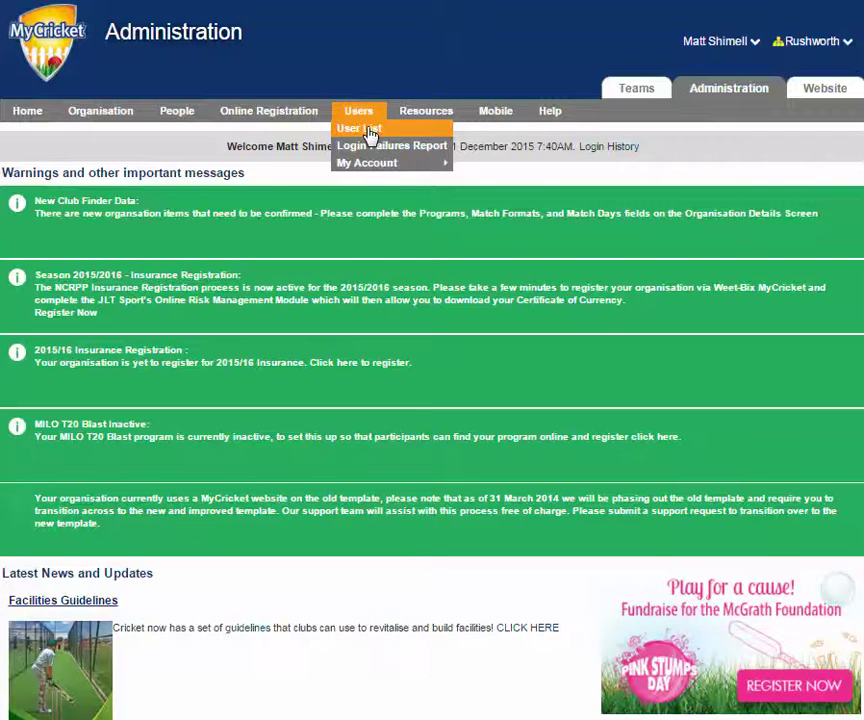
Step: Open the User List to show the organisation's two existing user accounts
click(372, 129)
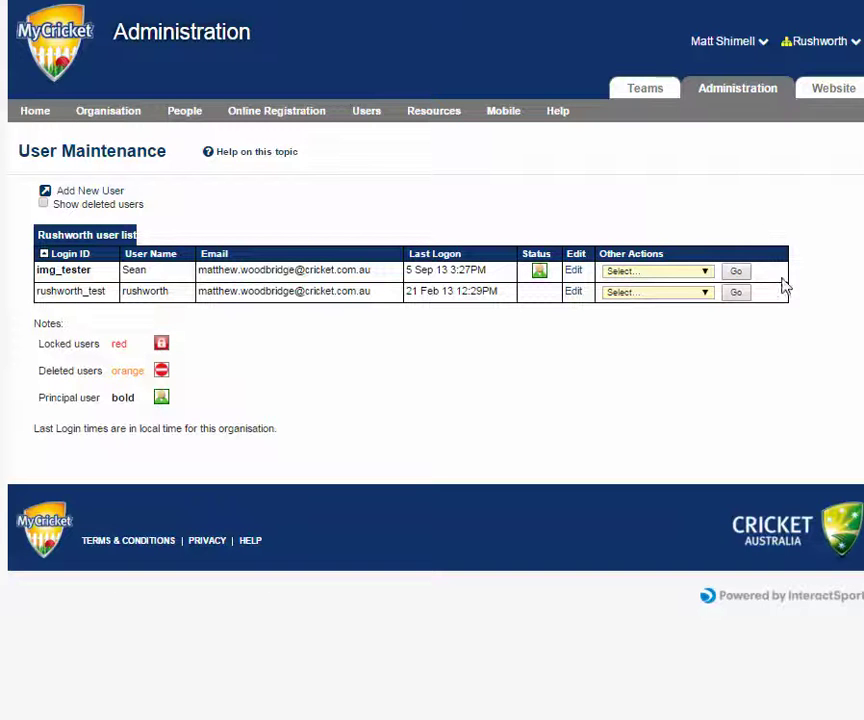
Step: Open the second user's Other Actions dropdown, then close it without choosing anything
click(704, 296)
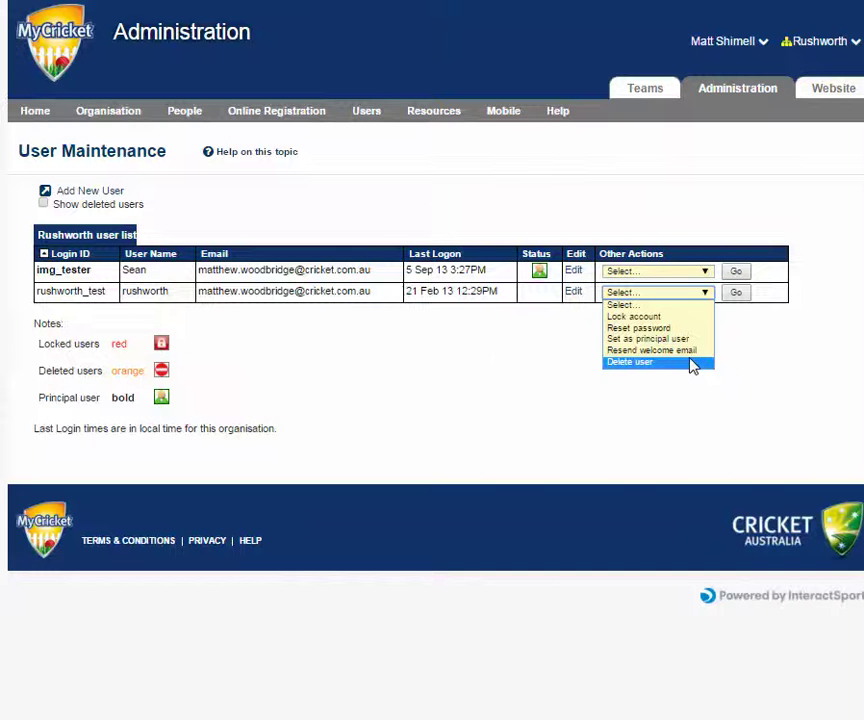
click(490, 362)
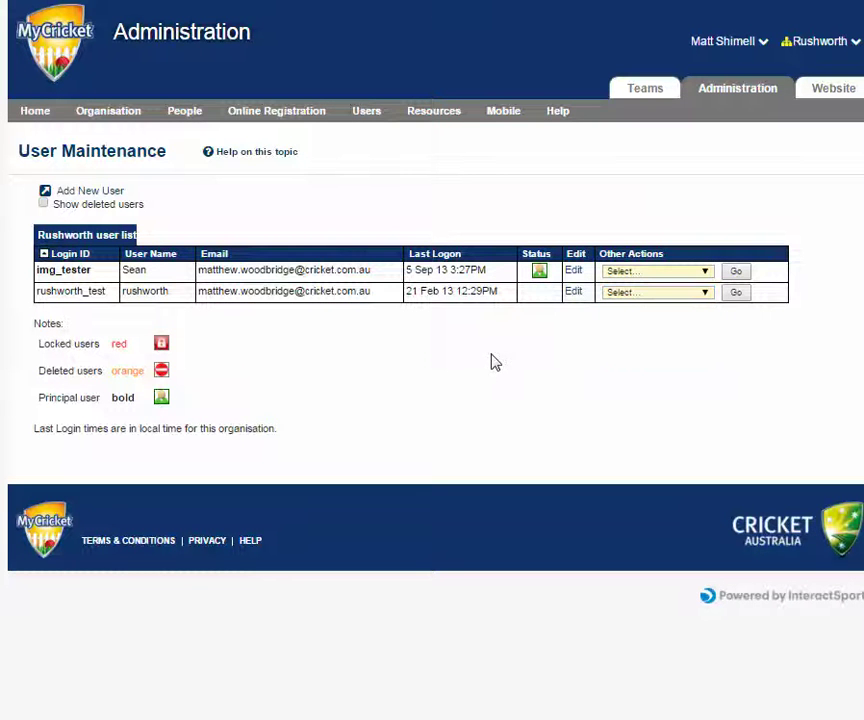
Step: Start a blank Add New User form and step through the Login ID, User Name and Email fields
click(101, 196)
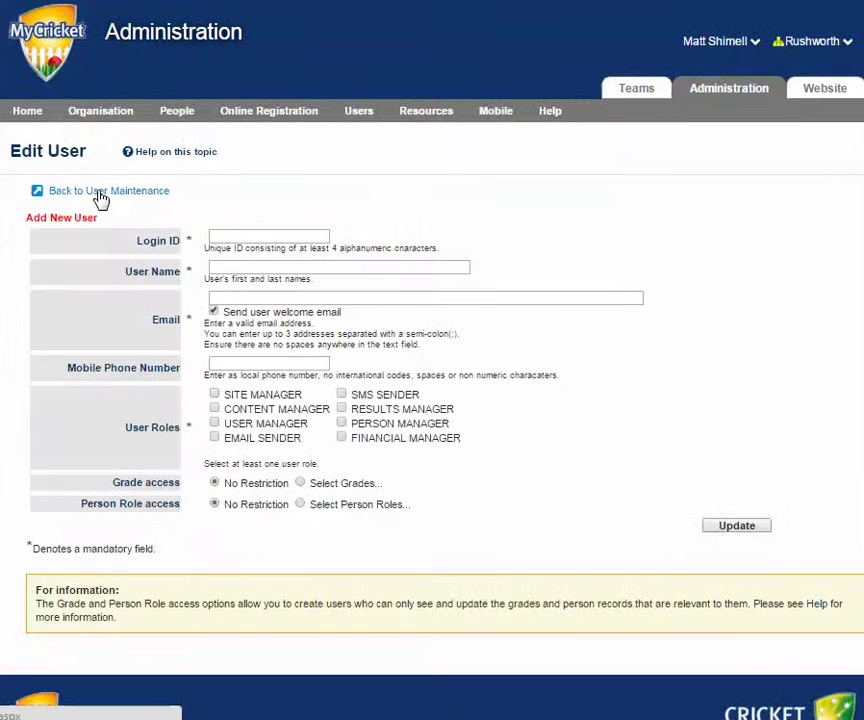
click(273, 232)
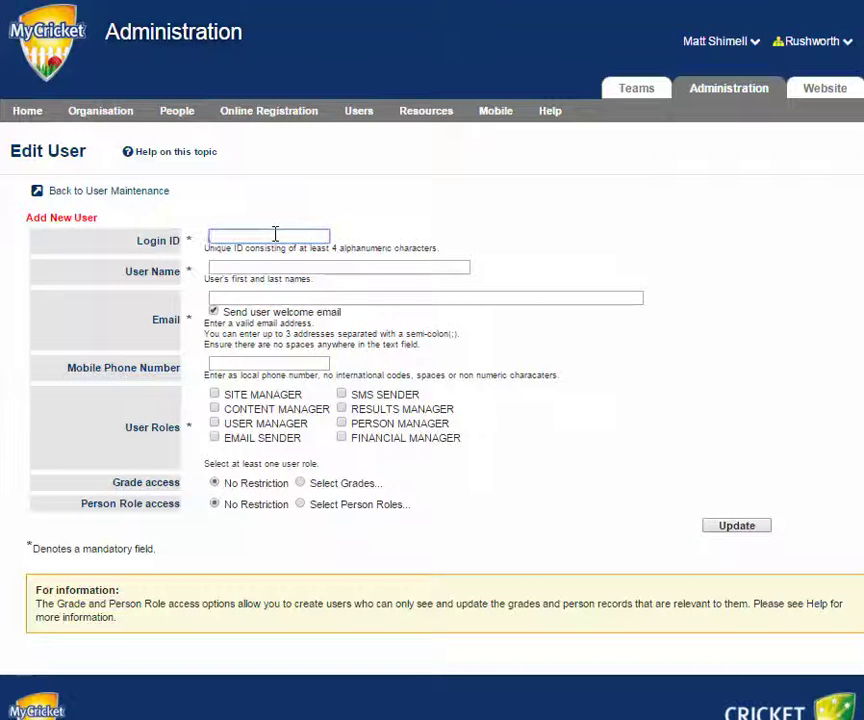
click(274, 266)
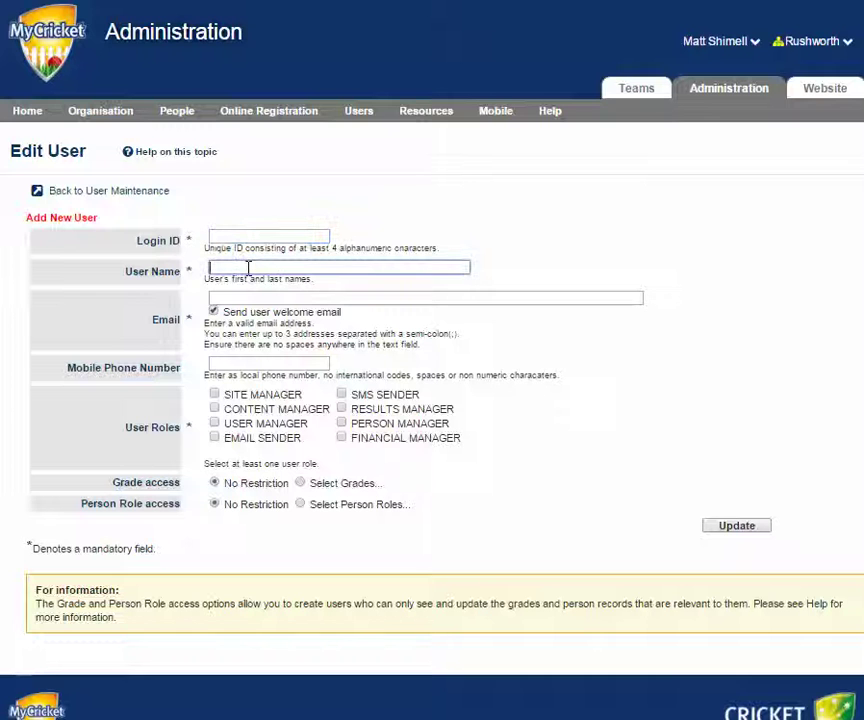
click(256, 298)
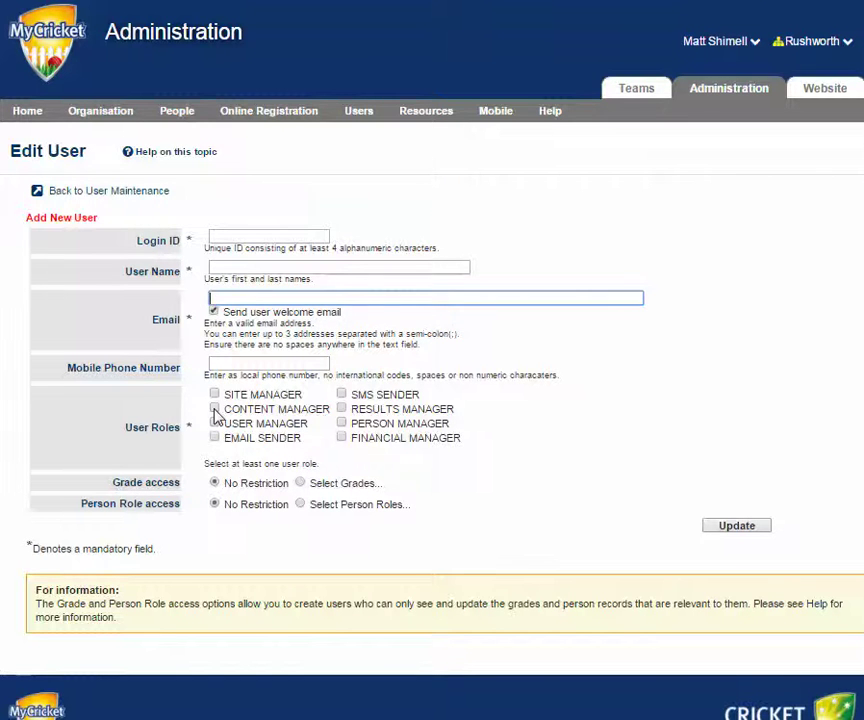
click(215, 410)
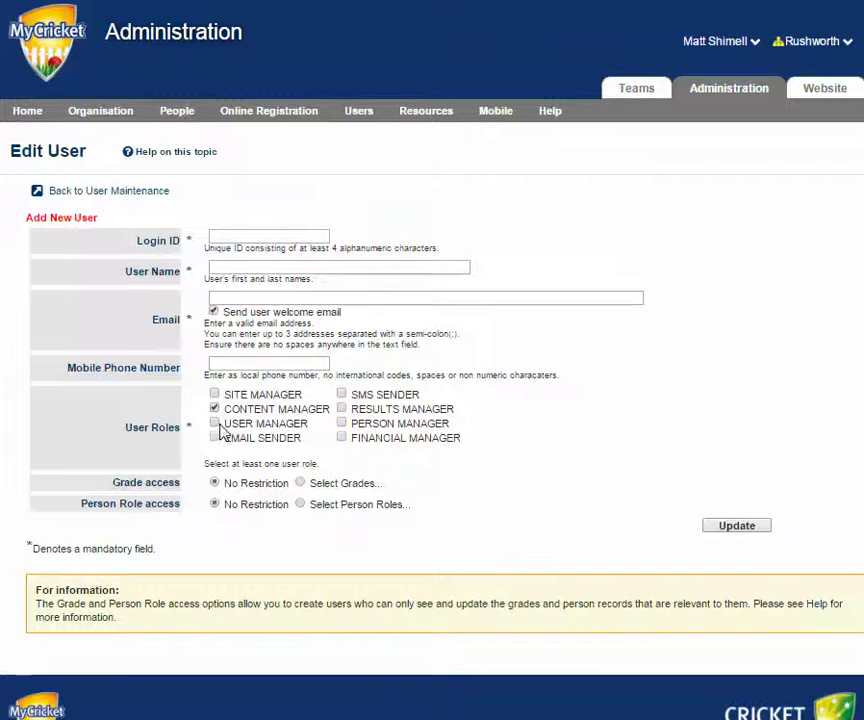
click(214, 423)
click(216, 425)
click(214, 440)
click(345, 411)
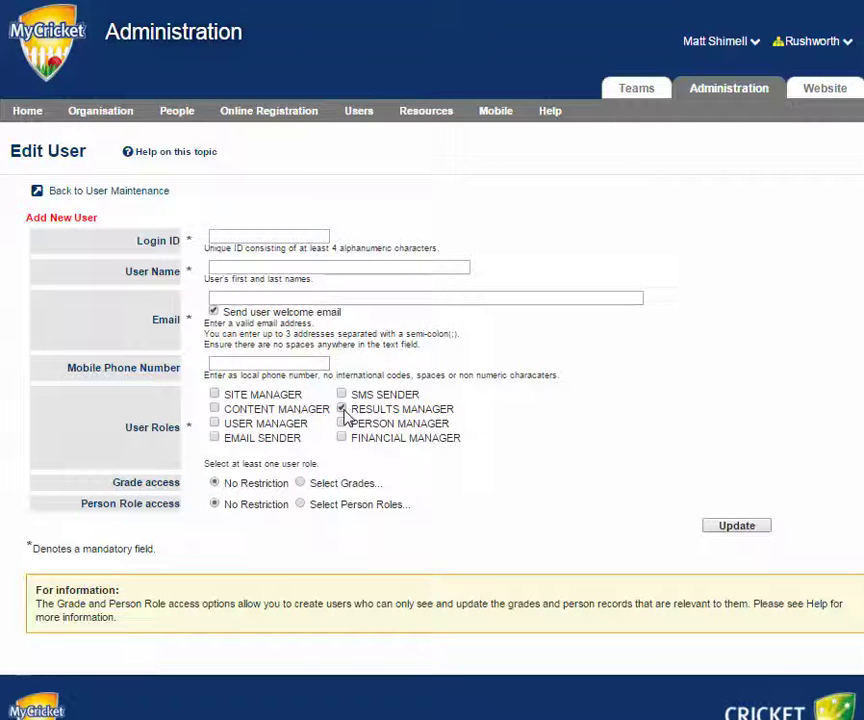
Step: Briefly limit grade access to WCA:InfoPlum Test Grade, then revert to No Restriction
click(301, 484)
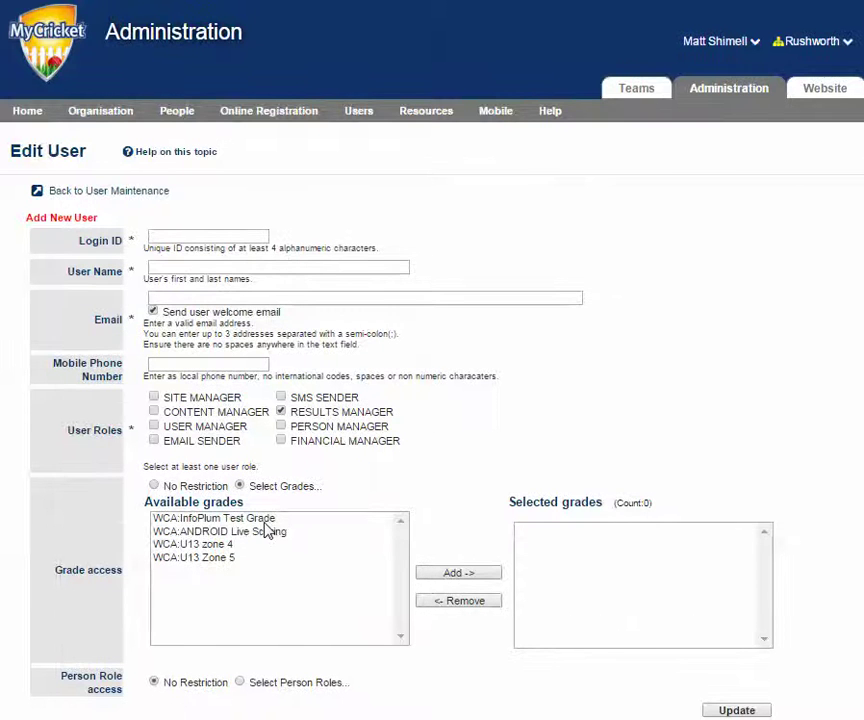
click(265, 520)
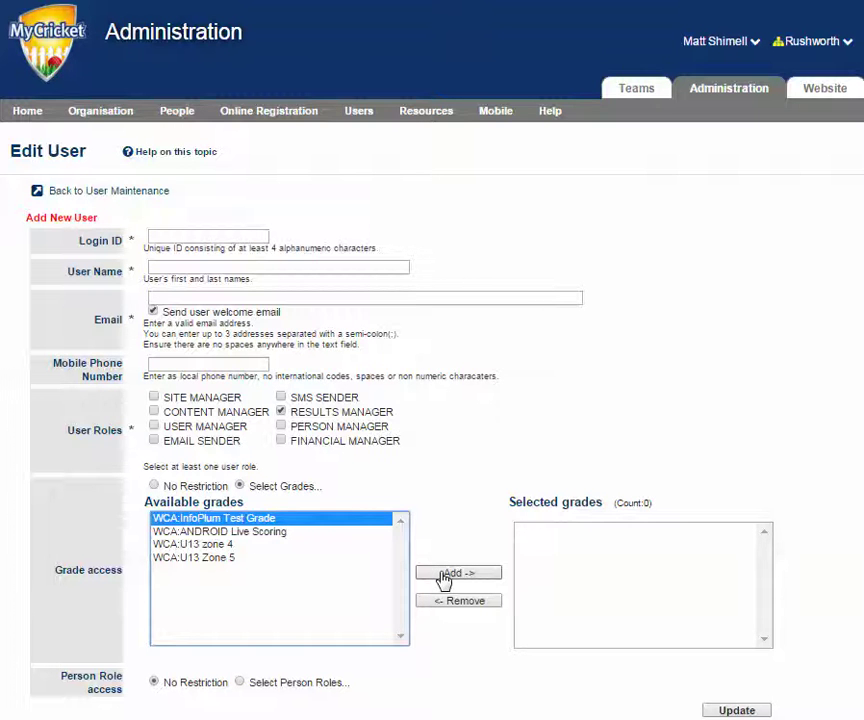
click(445, 579)
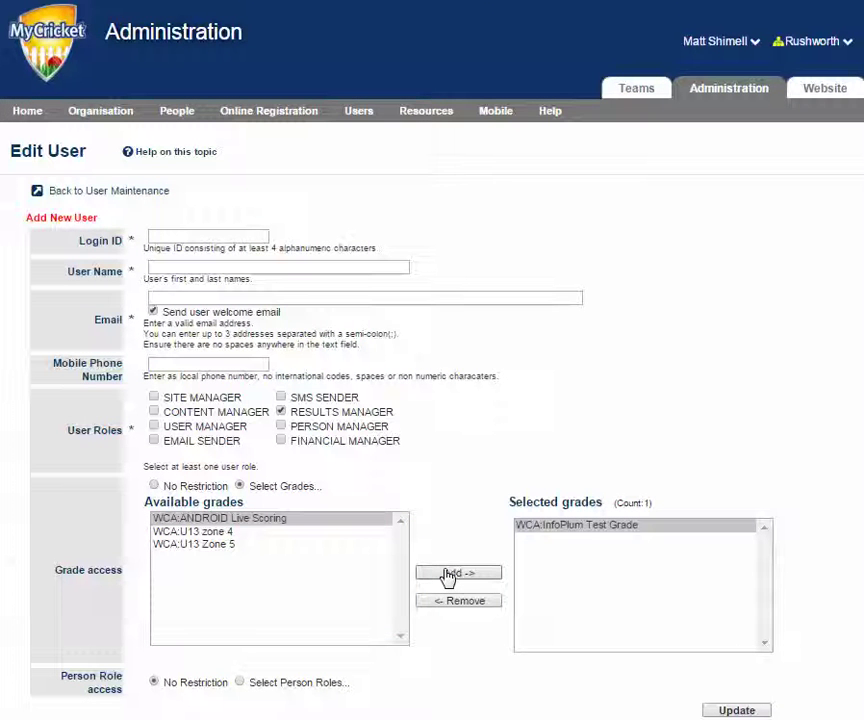
click(154, 485)
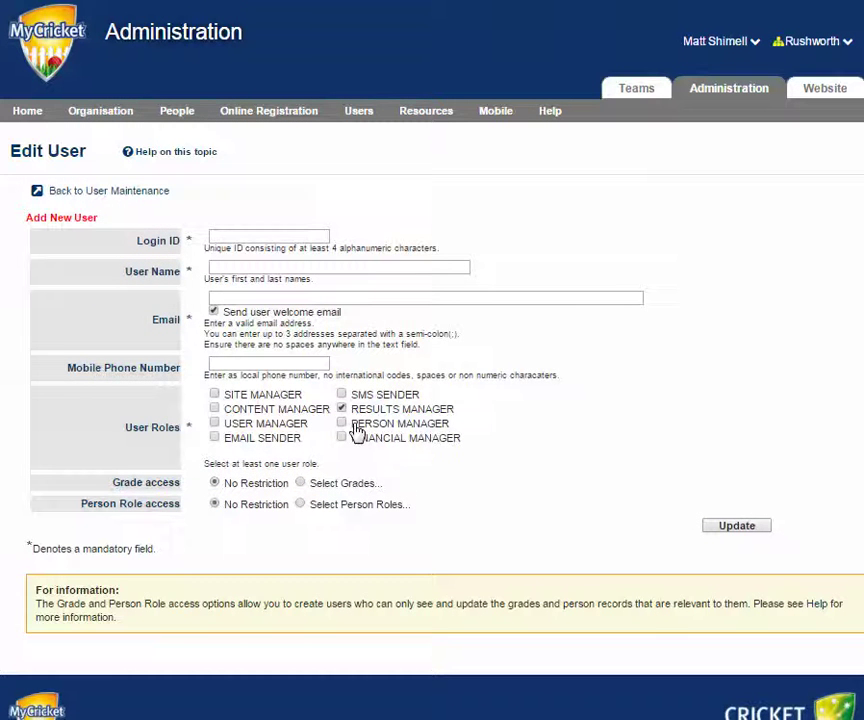
Step: Replace the Results Manager role with Person Manager
click(341, 423)
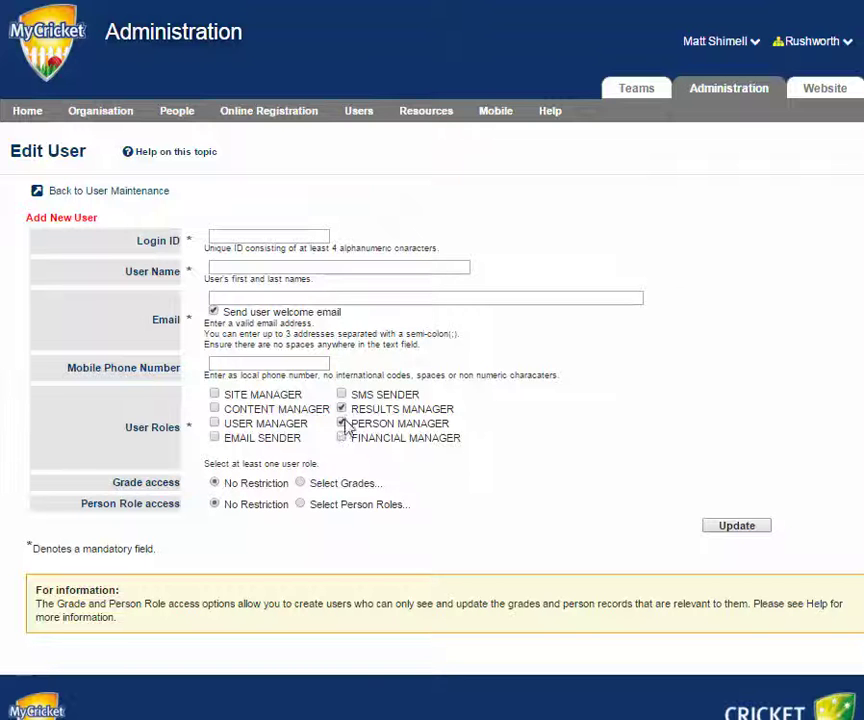
click(341, 409)
click(341, 423)
Step: Restrict person-role access to PLAYER:JUNIOR only
click(300, 506)
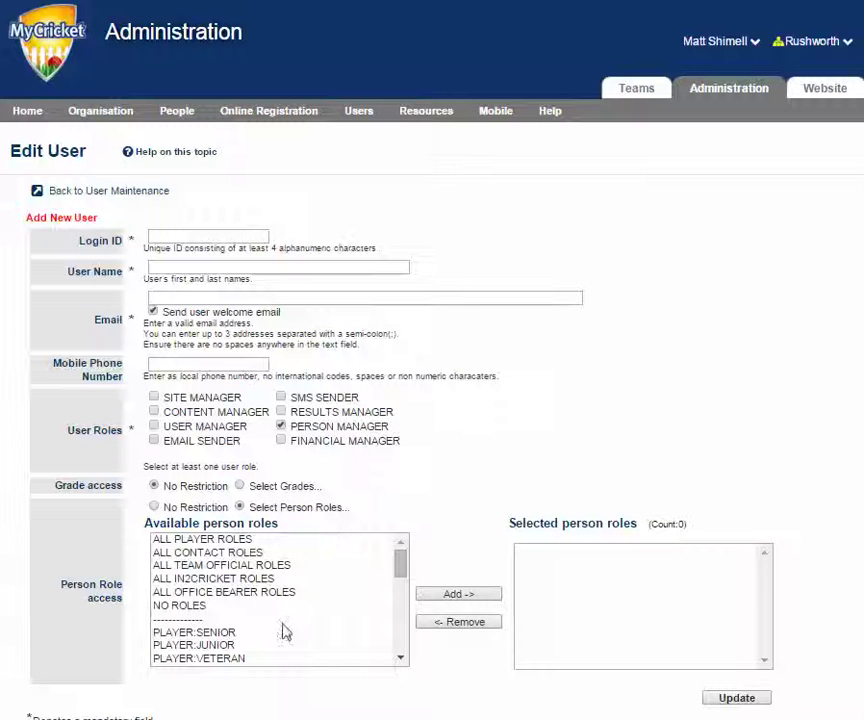
drag(402, 580, 402, 596)
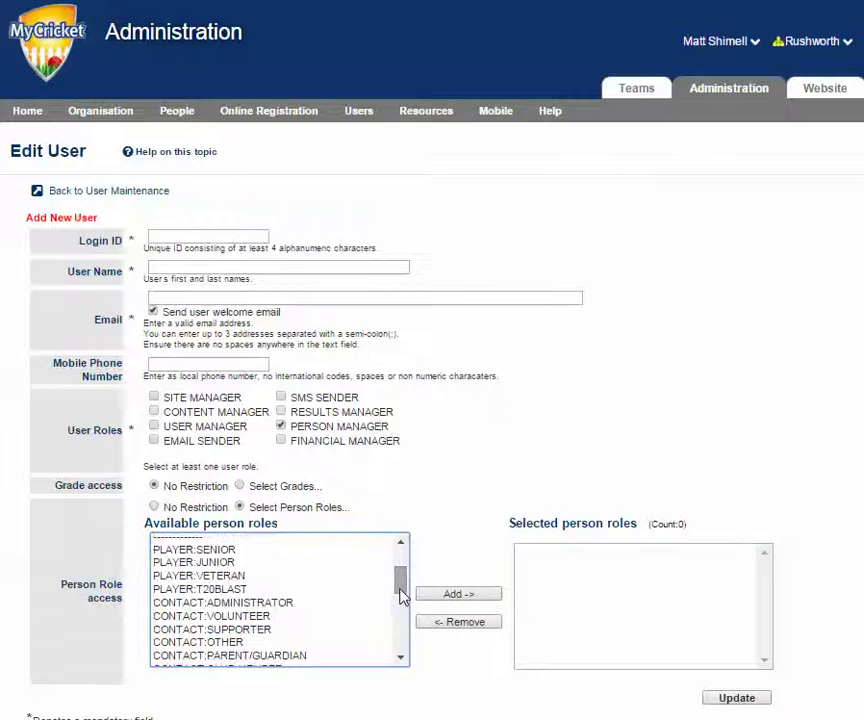
click(228, 563)
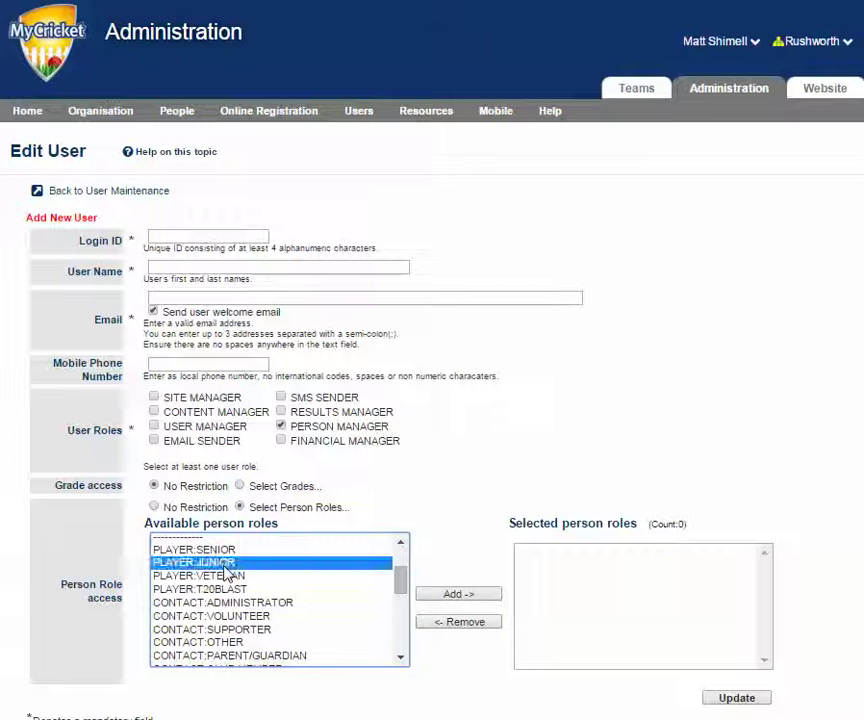
click(432, 597)
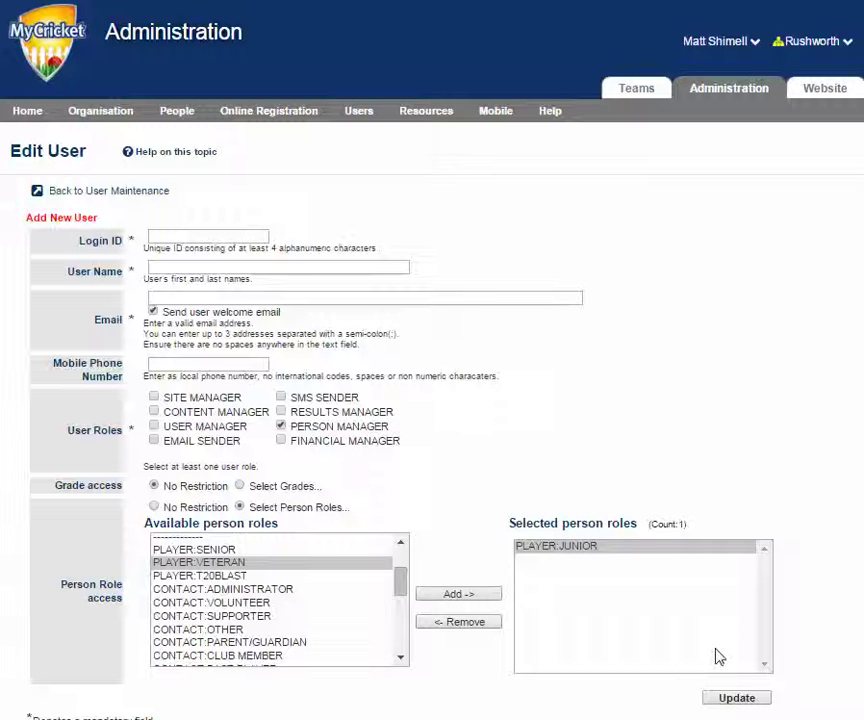
Step: Make Financial Manager the only ticked role, then scroll down the form
click(281, 427)
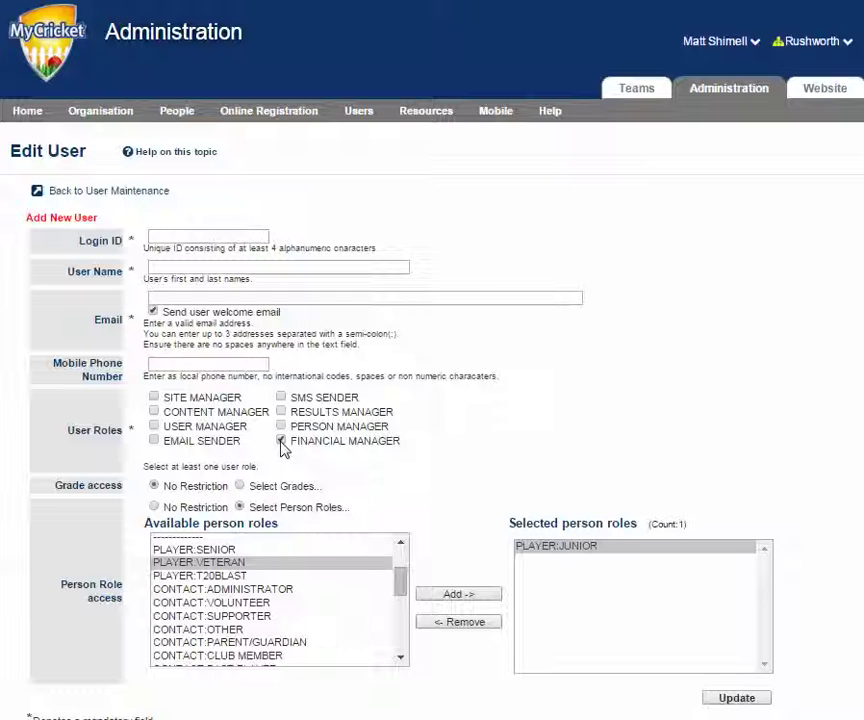
scroll(440, 459, down, 2)
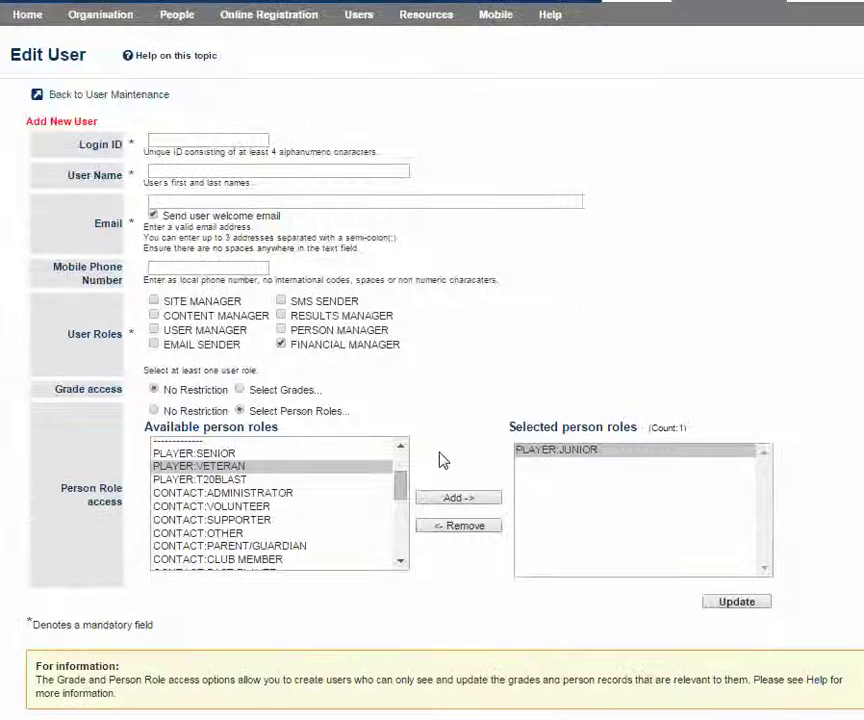